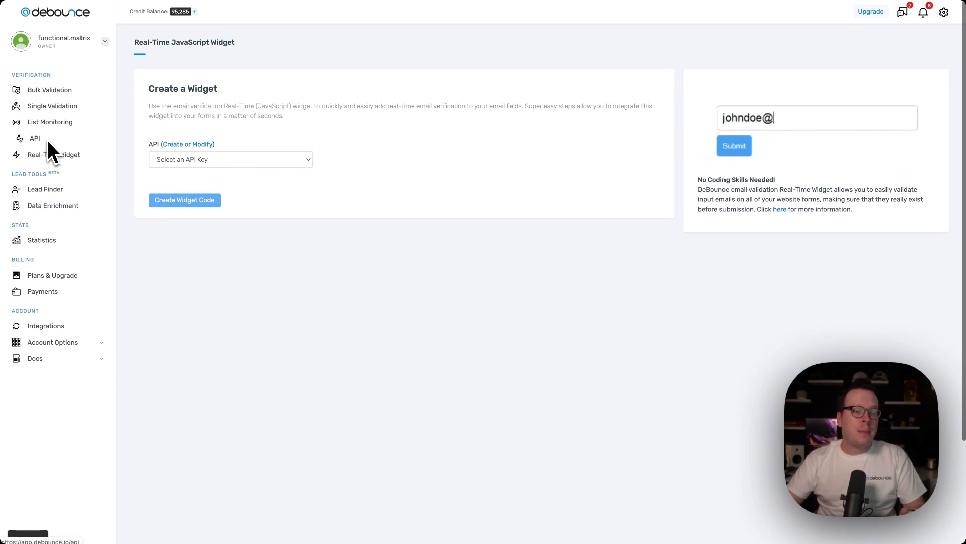
Select the TEST API key for the new real-time widget to load its whitelisted domains and settings.
click(278, 162)
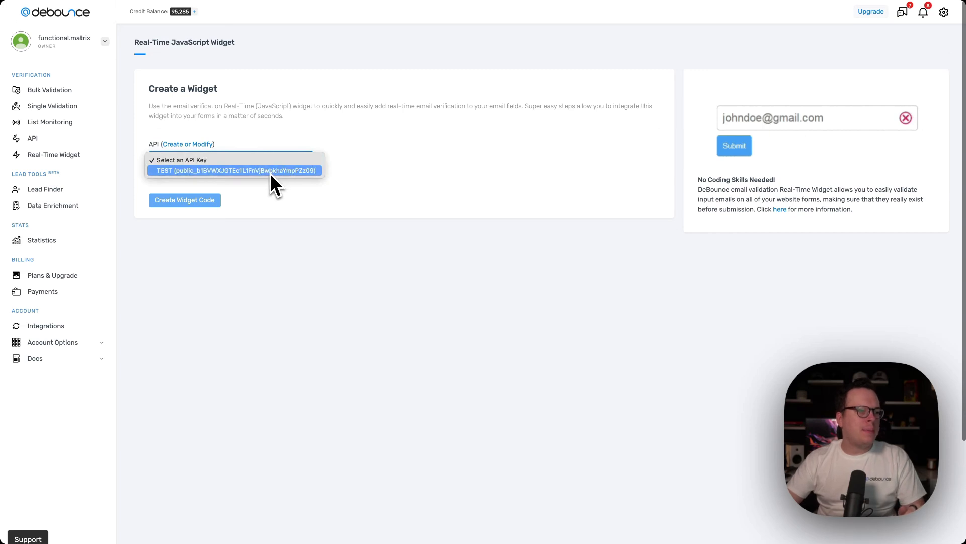
click(270, 172)
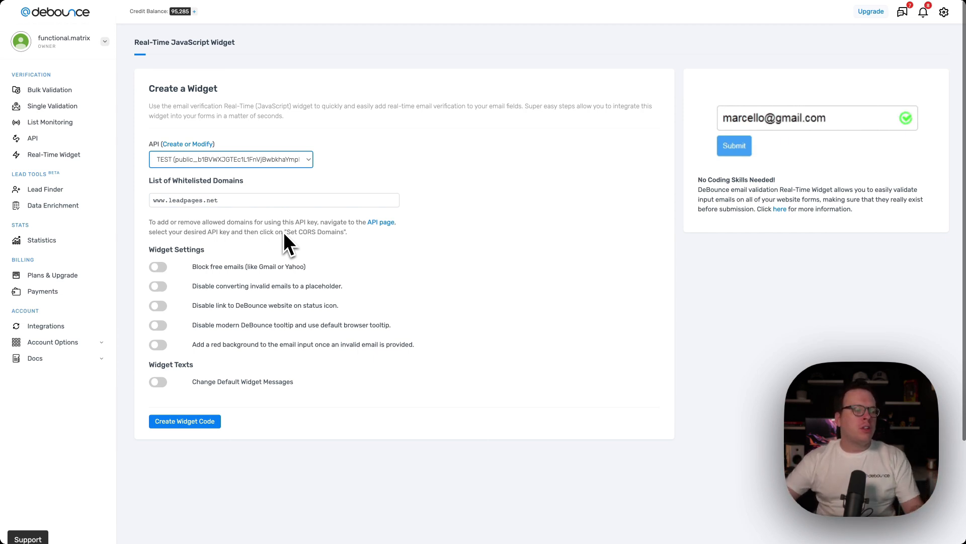
scroll(282, 254, down, 1)
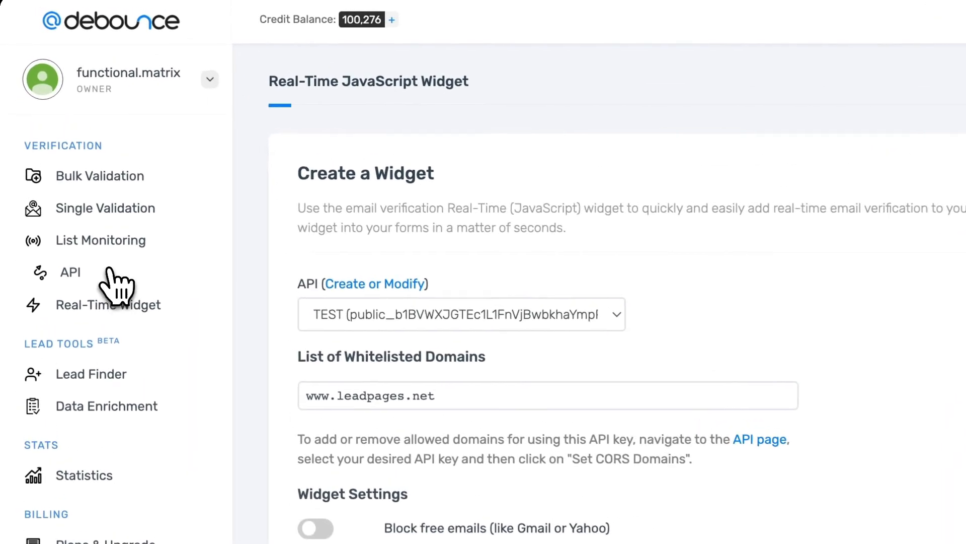
click(151, 274)
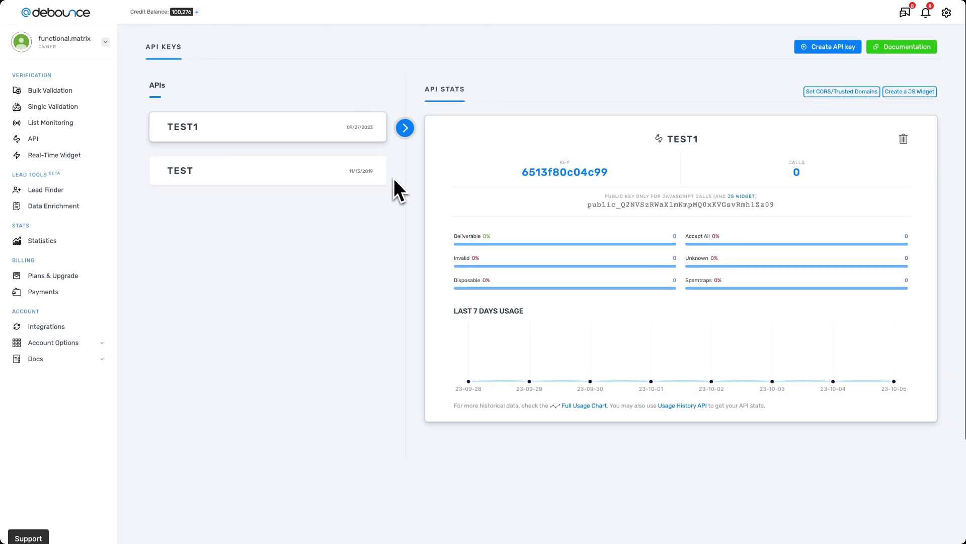
click(316, 181)
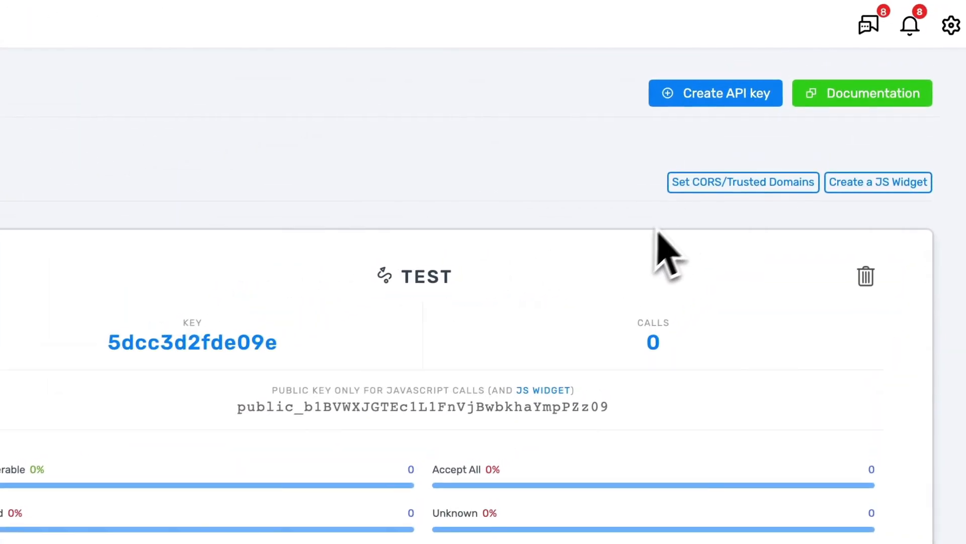
click(727, 189)
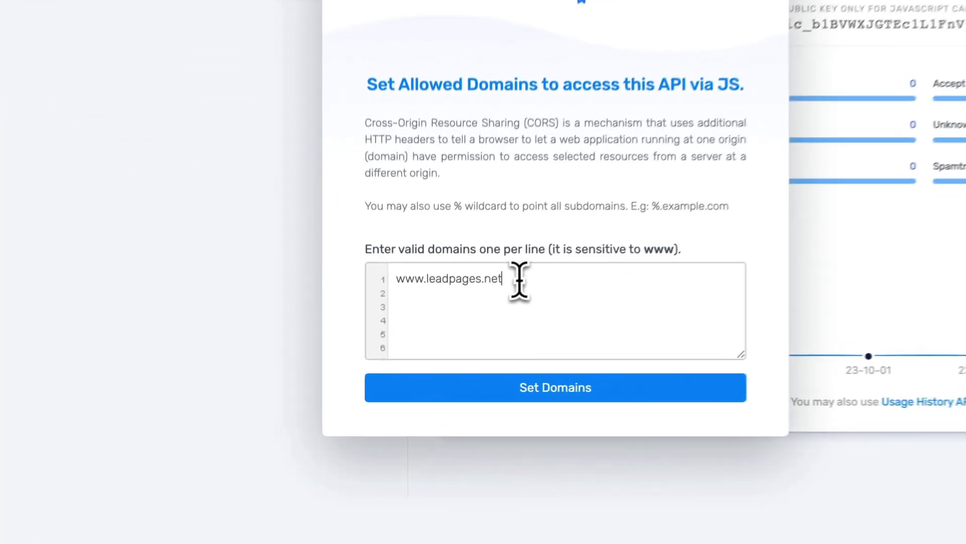
drag(457, 341, 437, 340)
drag(471, 273, 411, 272)
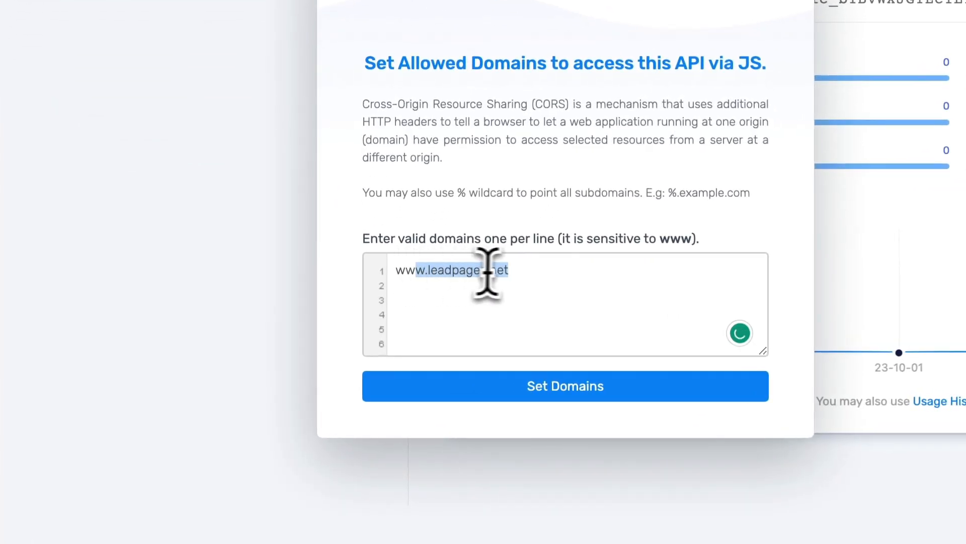
click(517, 271)
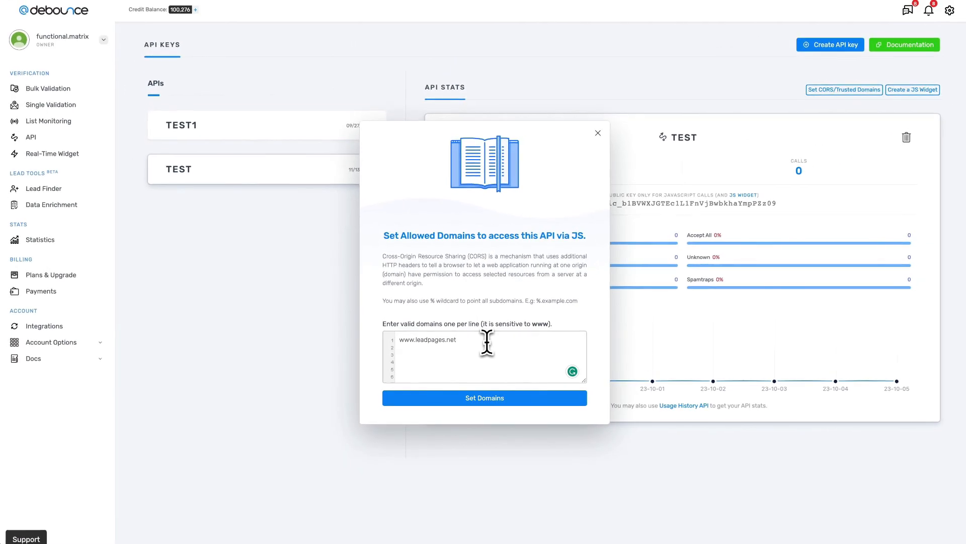
key(Return)
text(%.google.com)
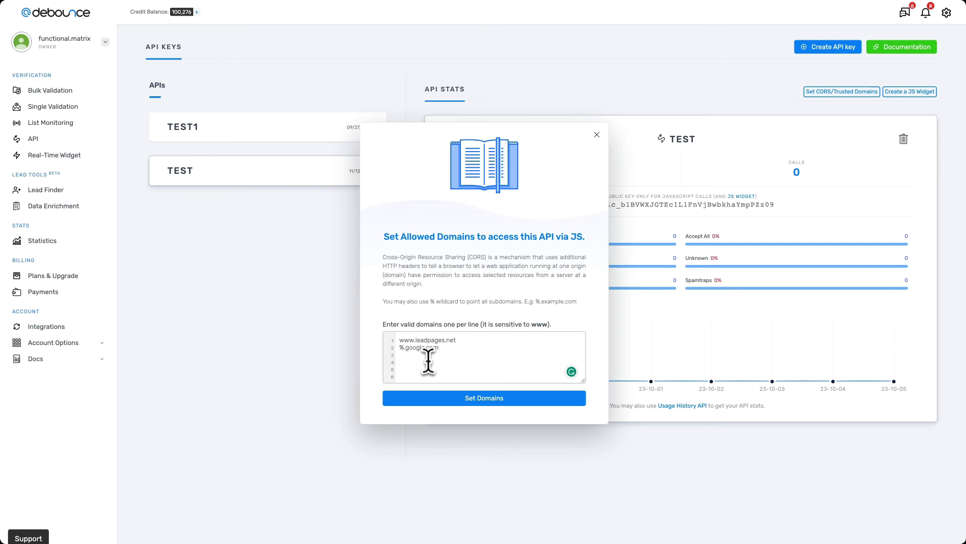
click(472, 401)
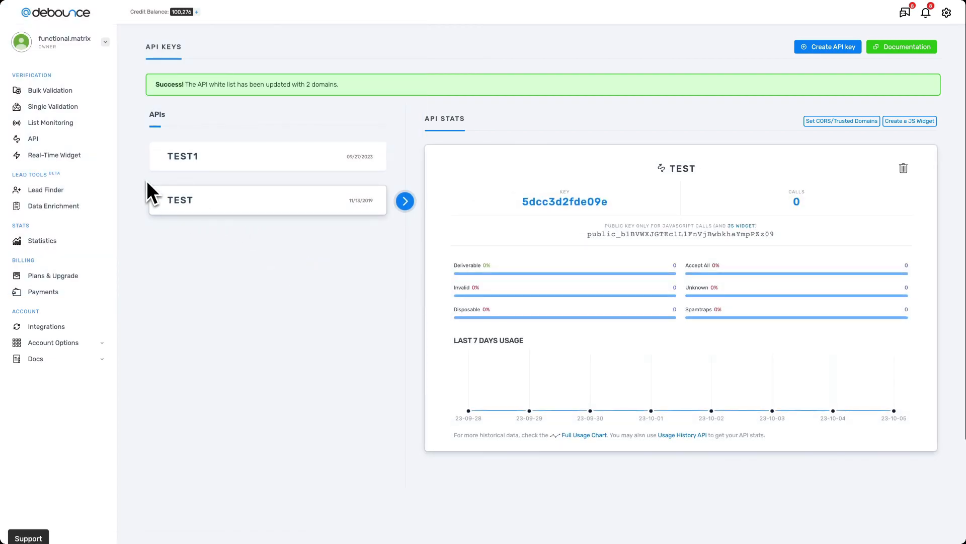
Return to the real-time widget setup and enable blocking of free emails and the red background for invalid emails.
click(71, 160)
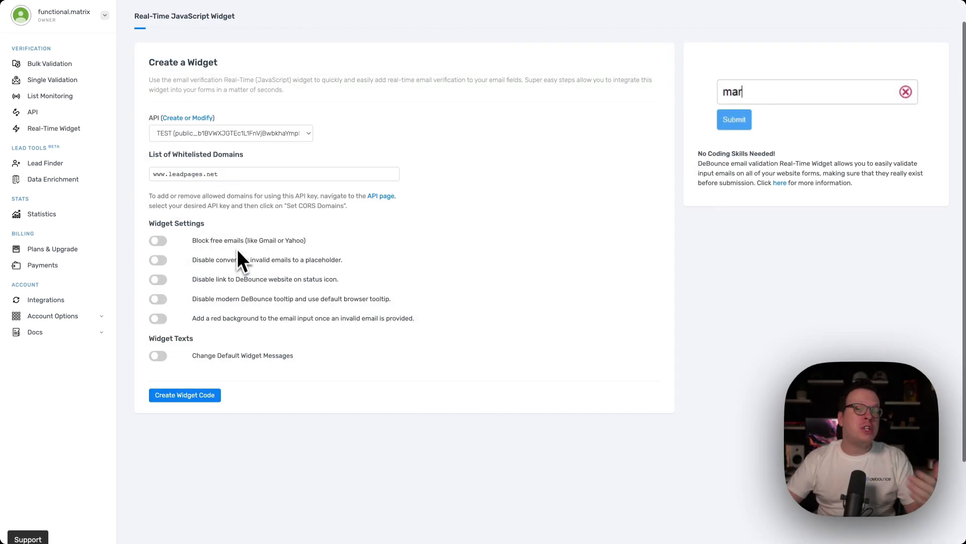
scroll(237, 259, down, 1)
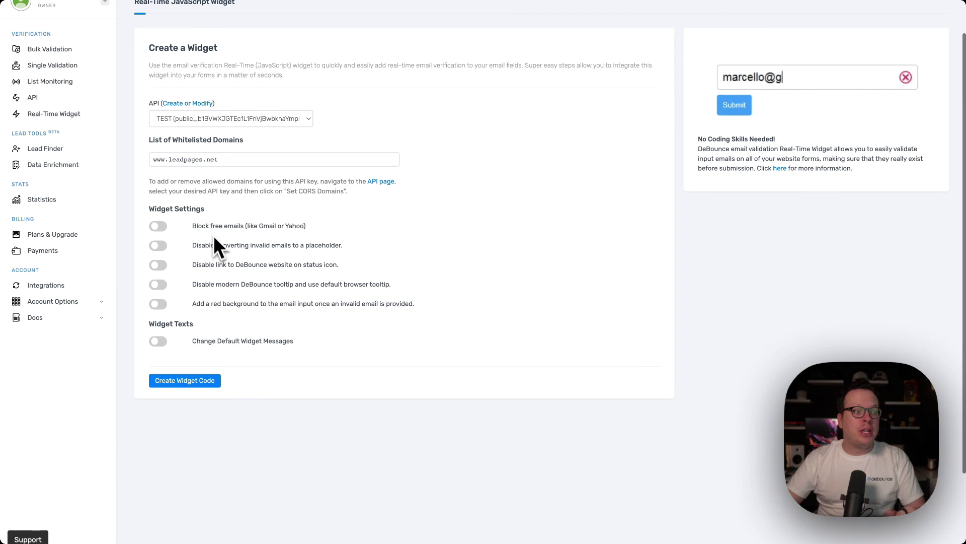
click(165, 230)
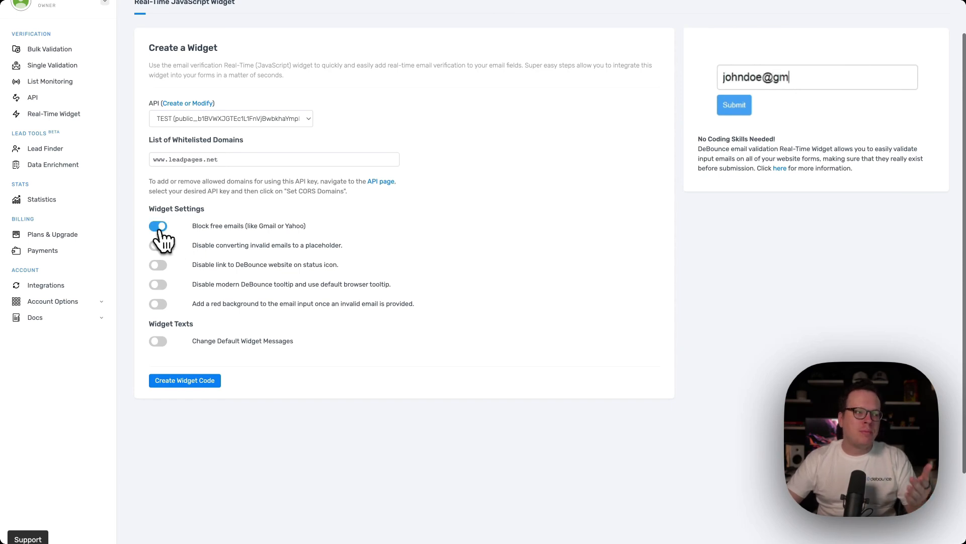
click(160, 228)
click(164, 229)
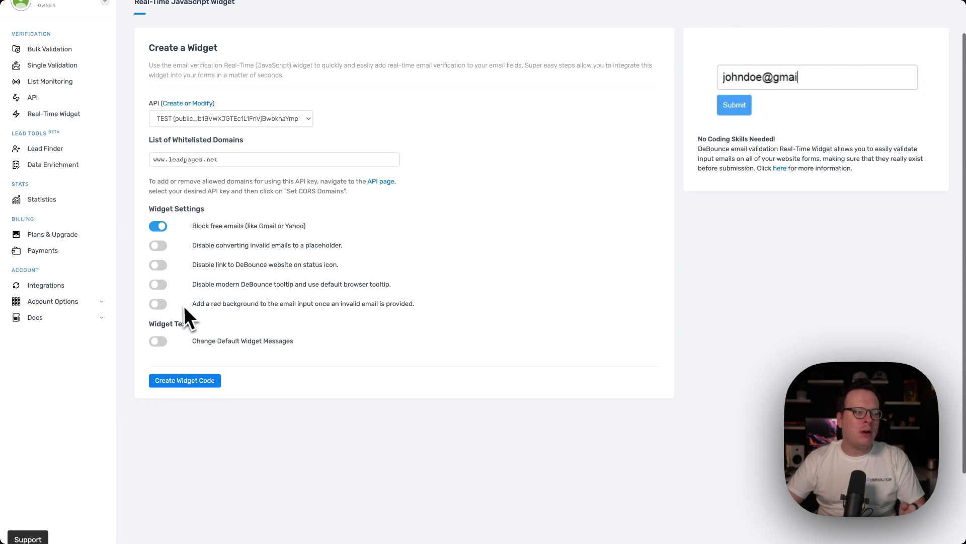
click(159, 304)
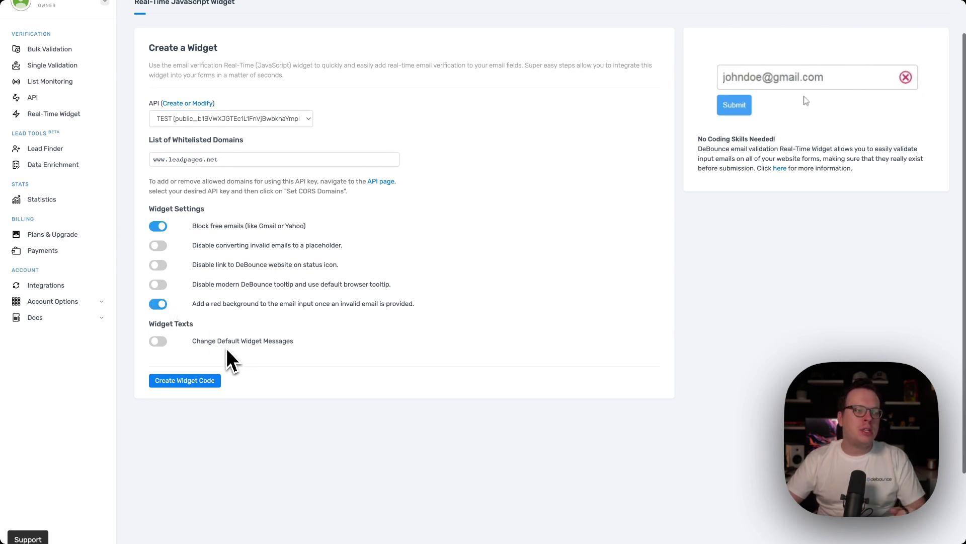
Enable changing the default widget messages to look over the custom text fields, and disable the option again.
click(166, 342)
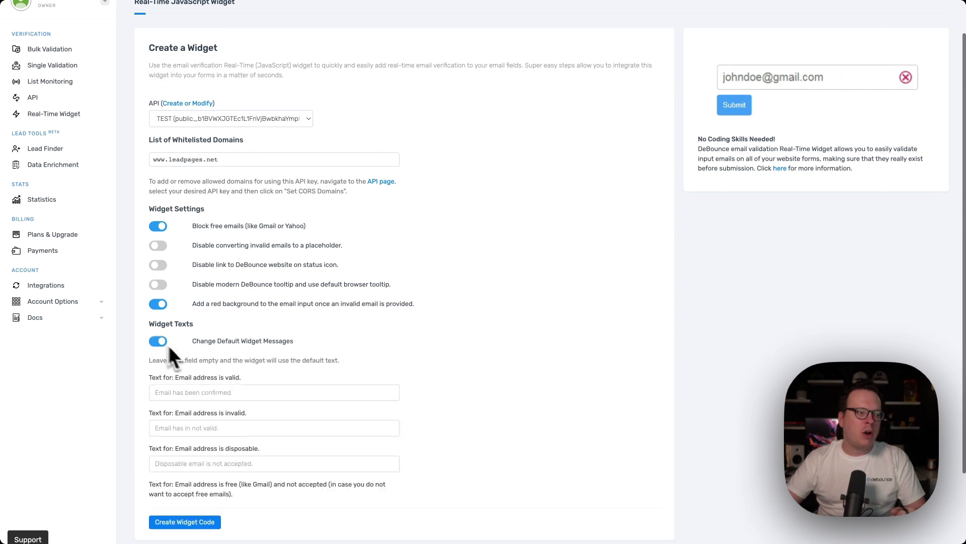
scroll(244, 385, down, 2)
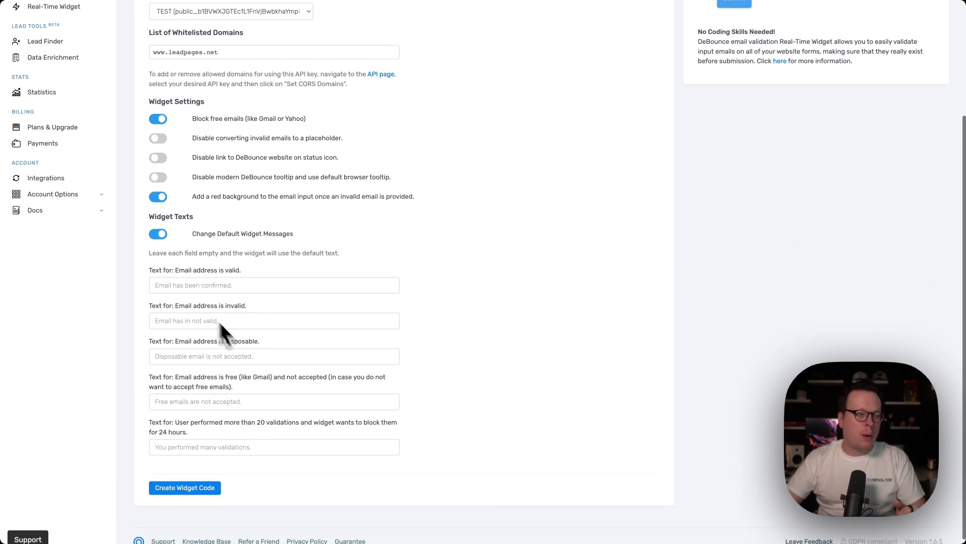
click(160, 235)
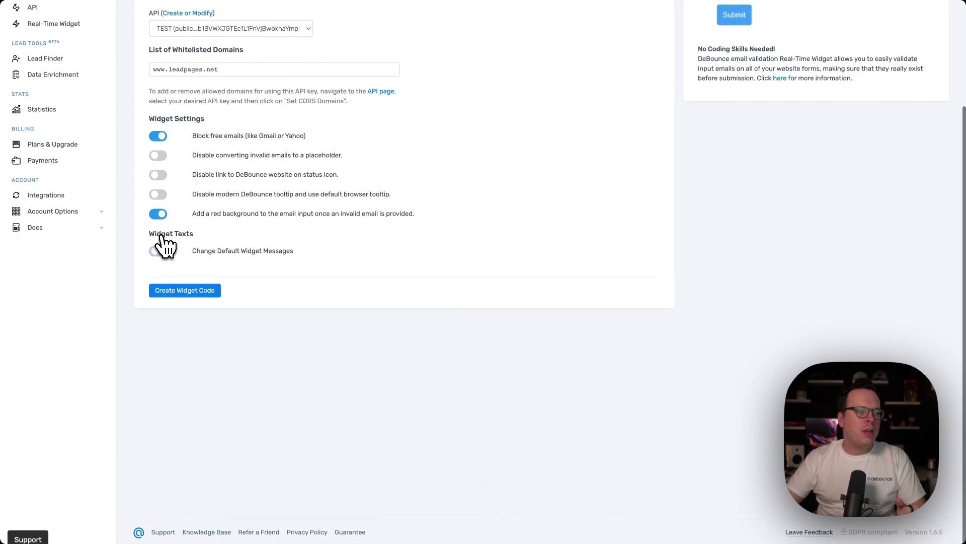
Generate the widget code, copy it, and review its </body> placement instruction and the note on email field attributes.
click(199, 292)
scroll(200, 301, down, 1)
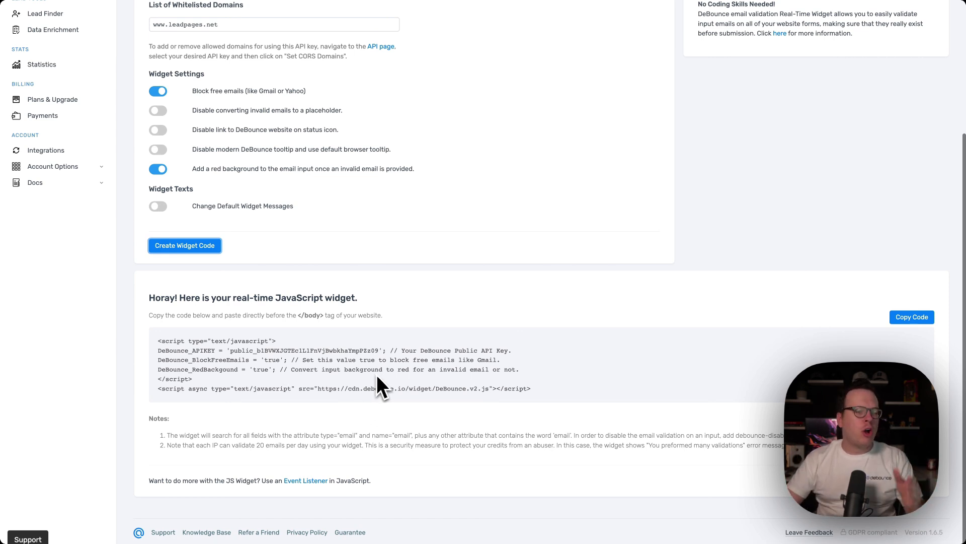
click(902, 322)
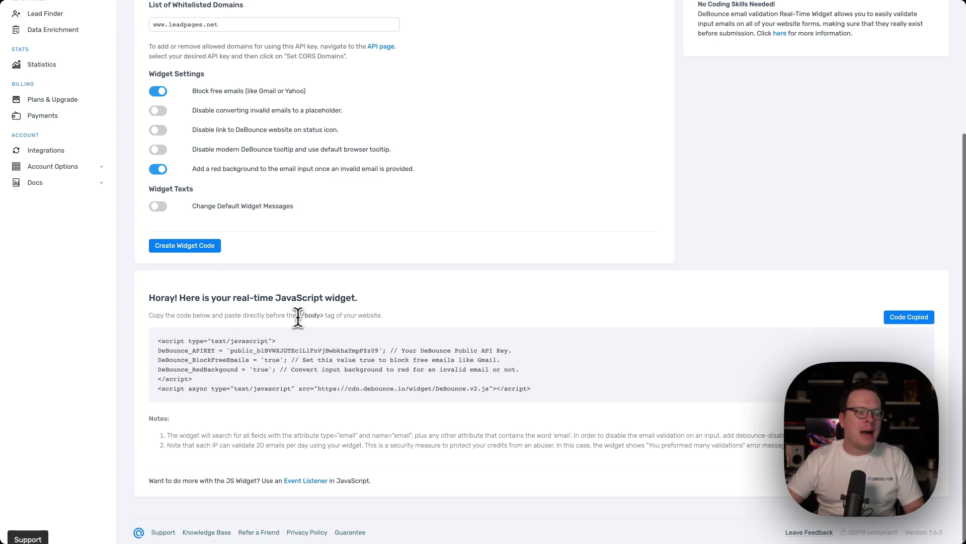
drag(298, 318, 327, 317)
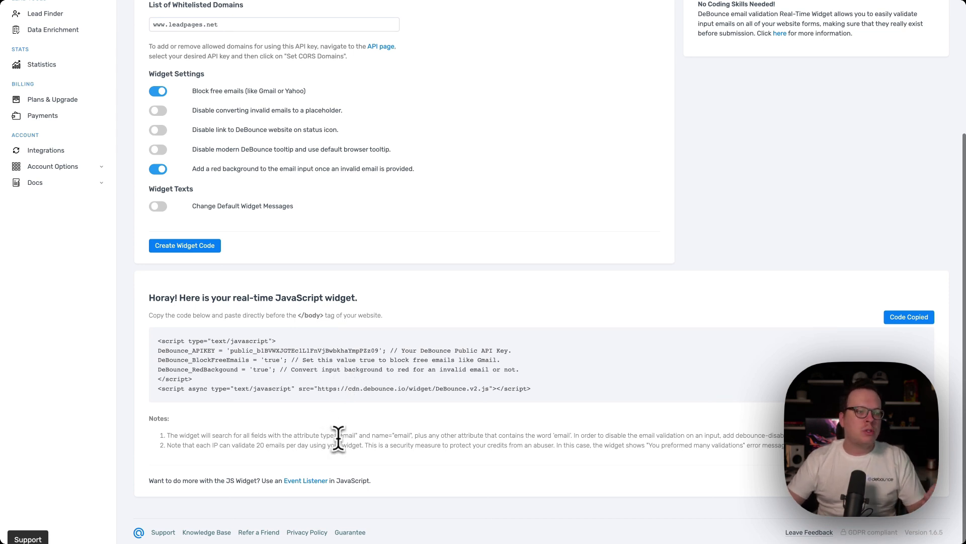
drag(330, 436, 412, 436)
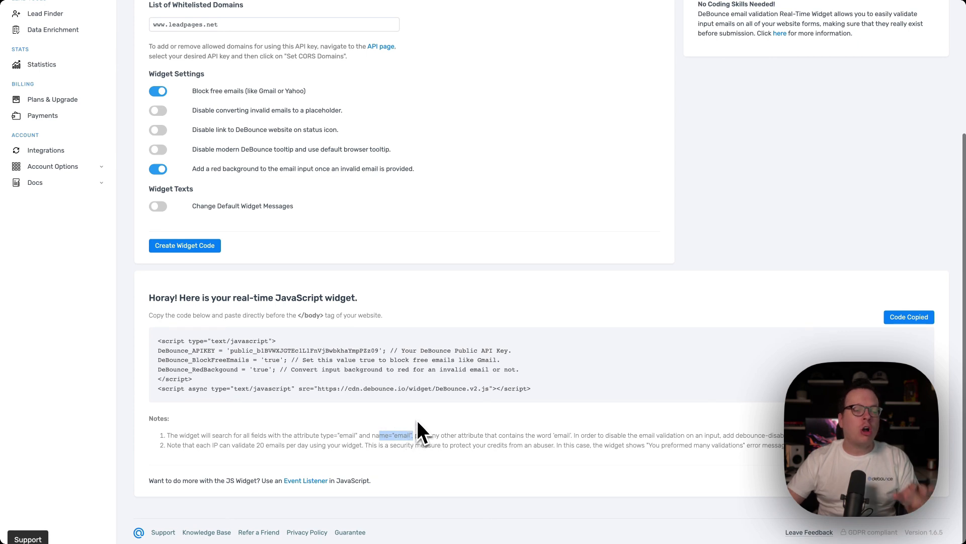
click(410, 407)
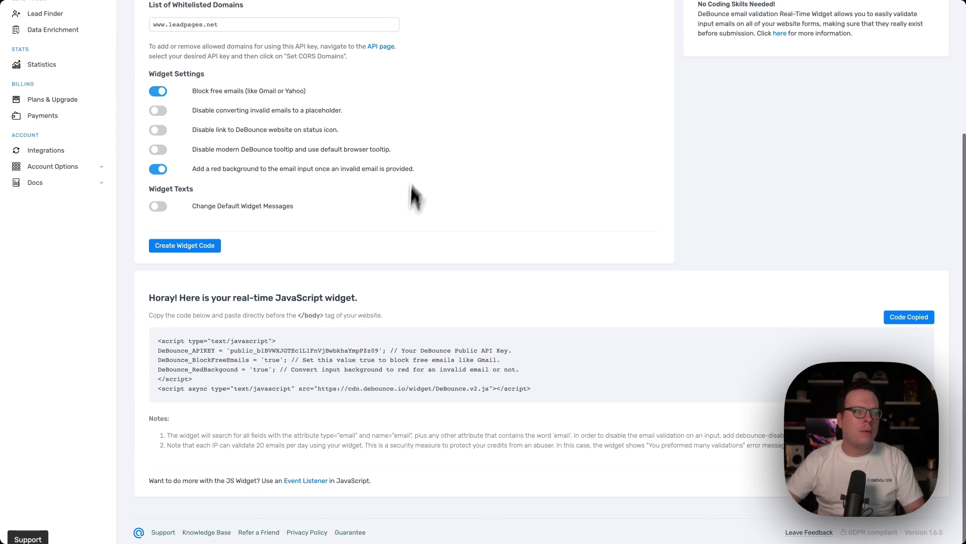
Switch to the mikko landing page, submit its form with a sample Gmail address, and inspect the email field's validation tooltip.
click(473, 1)
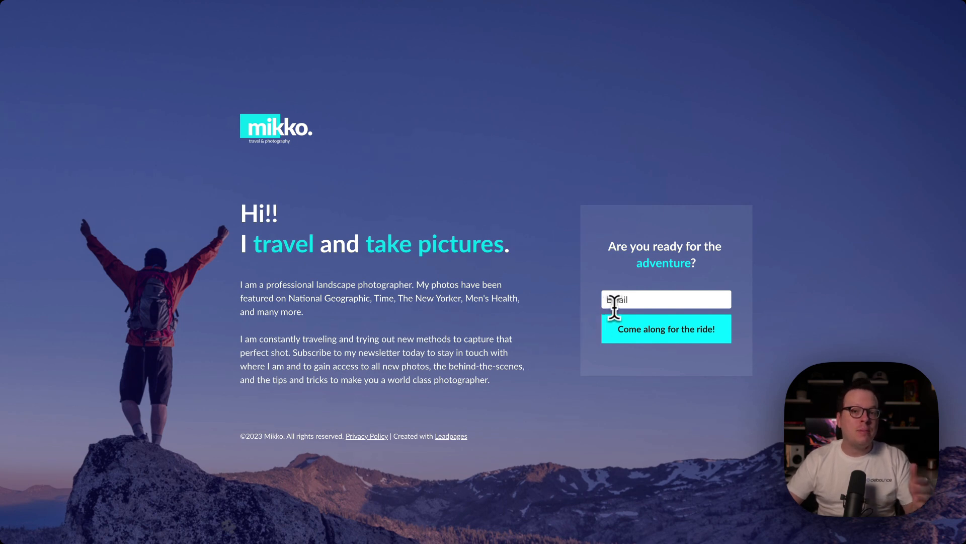
click(643, 303)
text(johndoe@gmail.com)
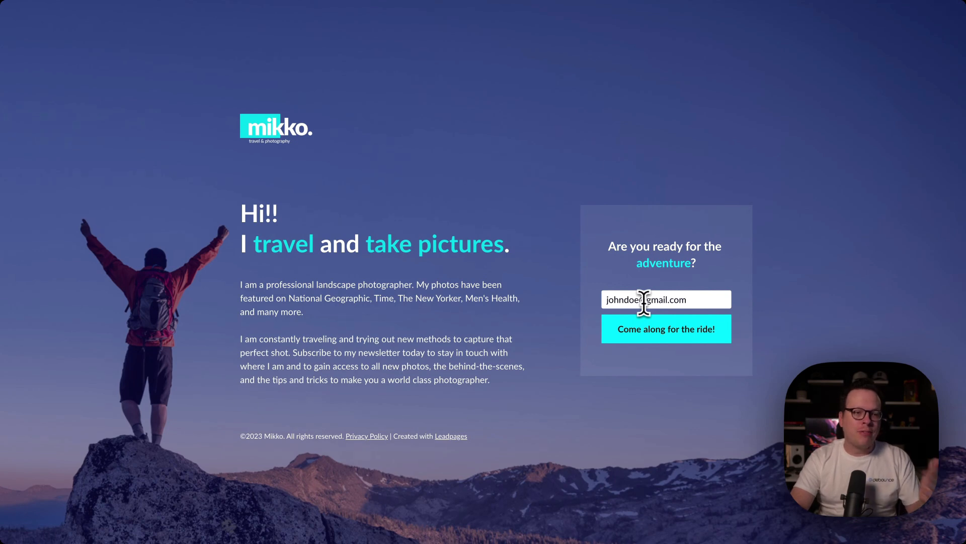
click(673, 333)
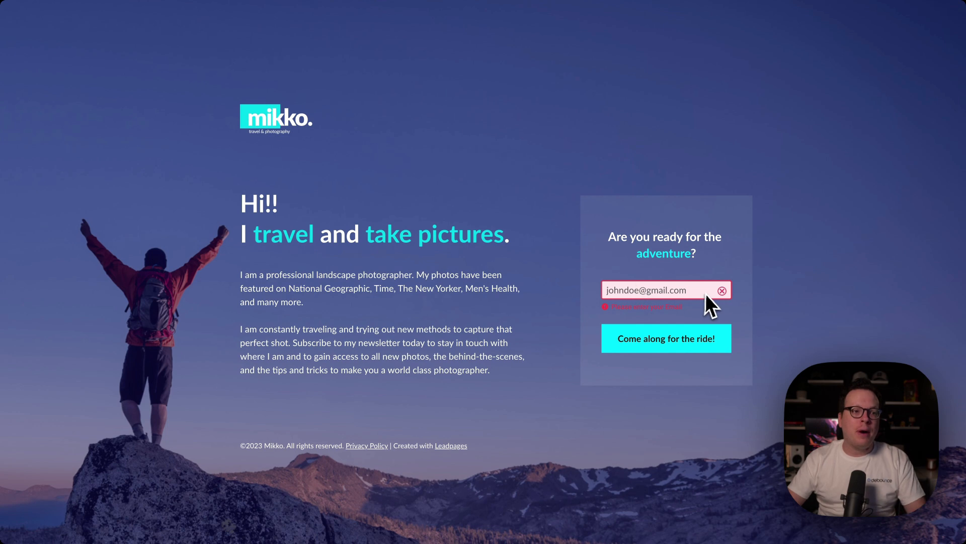
mouse_move(719, 294)
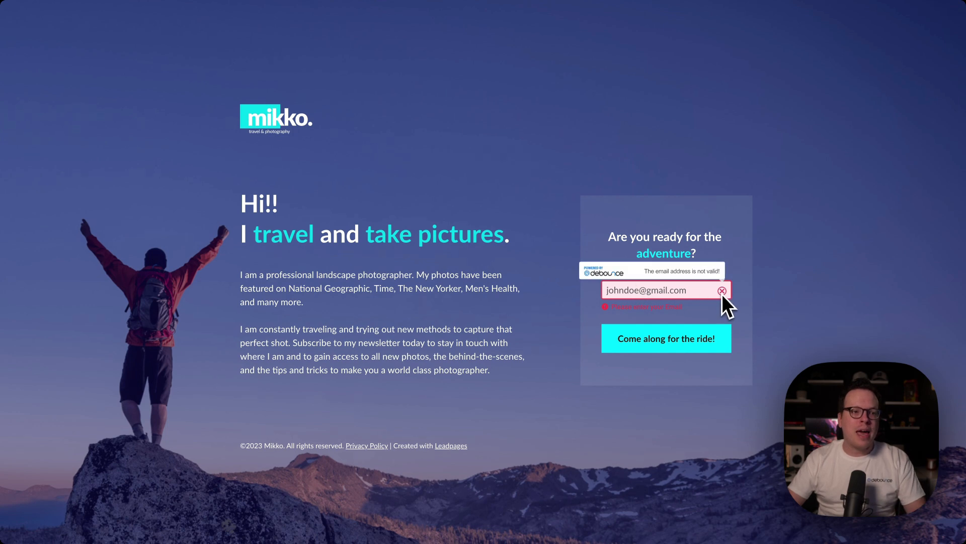